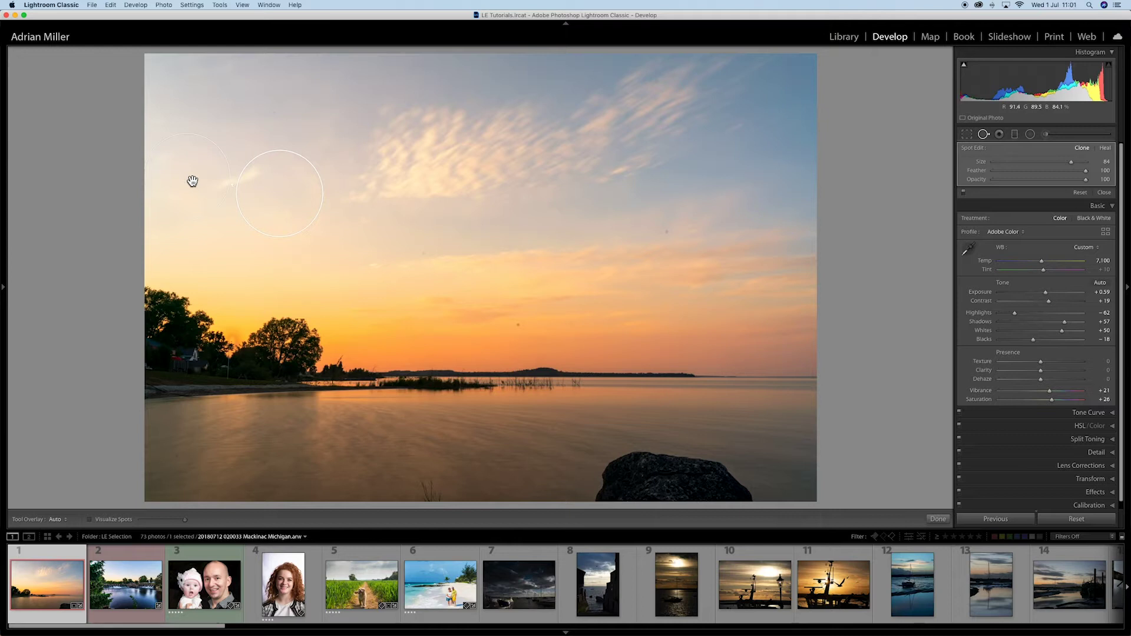
Resample the large left-sky spot from the clouds, switch it to Heal, and move its source to clear sky near the photo's right edge.
mouse_move(283, 192)
left_mouse_down()
mouse_move(316, 141)
mouse_move(429, 140)
mouse_move(431, 170)
mouse_move(393, 172)
mouse_move(426, 268)
mouse_move(336, 270)
mouse_move(392, 170)
left_mouse_up()
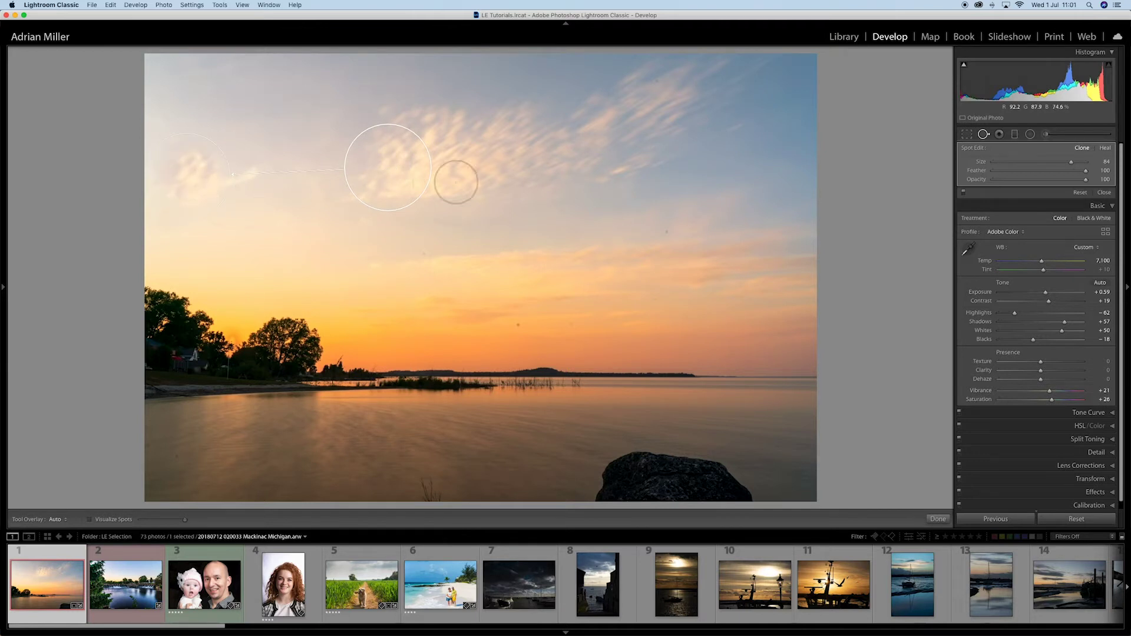
left_click(1105, 149)
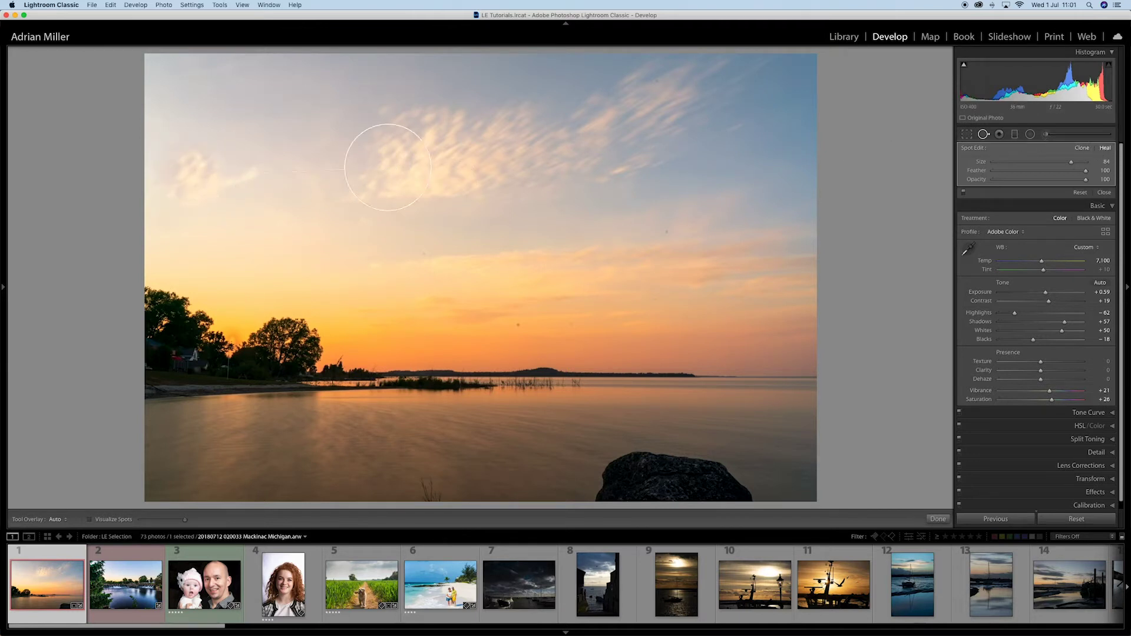
mouse_move(391, 159)
left_mouse_down()
mouse_move(320, 118)
mouse_move(318, 101)
mouse_move(716, 156)
mouse_move(778, 179)
left_mouse_up()
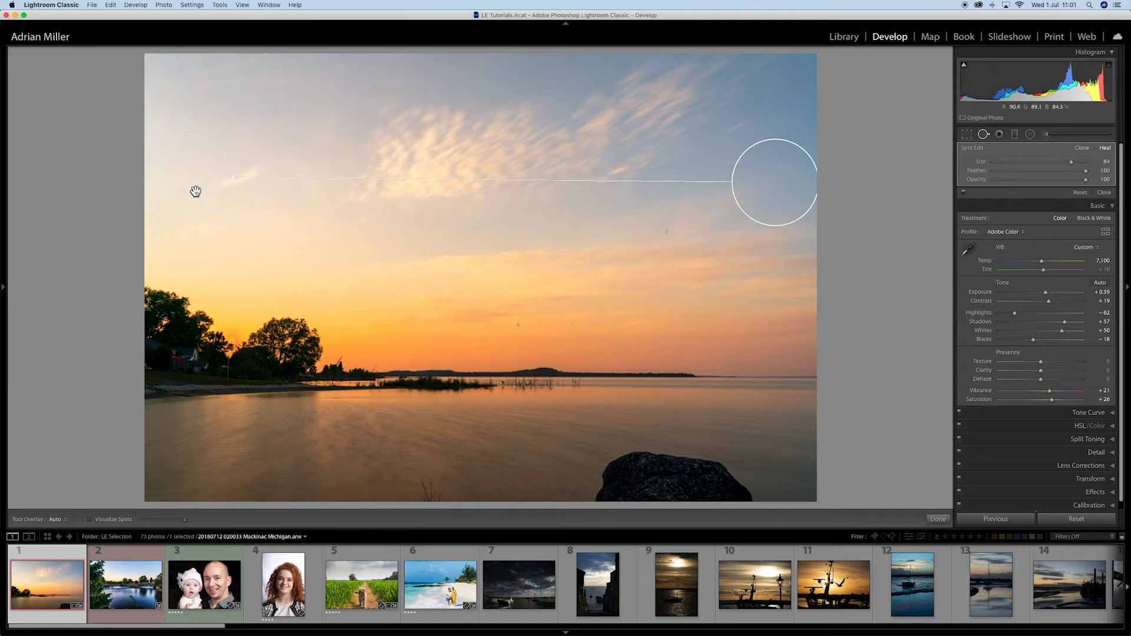
key("h")
key("h")
Heal the small dust spots in the upper-left and right parts of the sky with a smaller brush.
key("bracketleft")
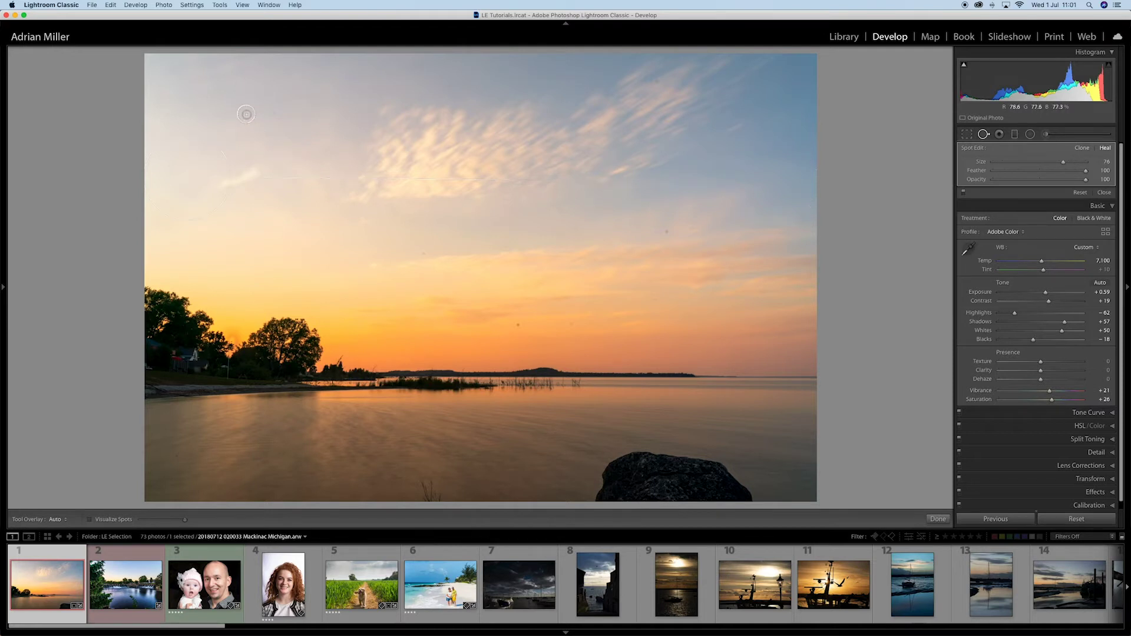
left_click(246, 114)
left_click_drag(296, 116, 278, 89)
left_click(273, 113)
left_click(666, 234)
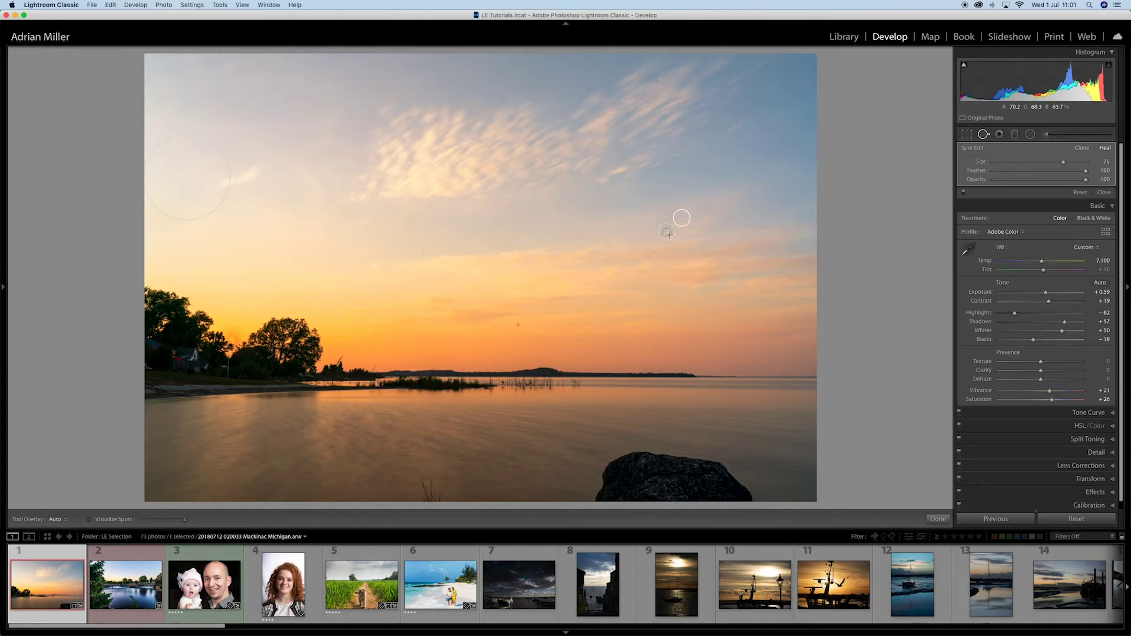
left_click(736, 159)
Heal the dust spots above the horizon and in the middle of the sky, repositioning the sampled area.
left_click(522, 327)
left_click_drag(653, 348, 586, 326)
key("h")
key("h")
left_click(423, 254)
left_click(561, 211)
Enable Visualize Spots, adjust its threshold, and view the Rockford Michigan photo with it.
left_click(90, 519)
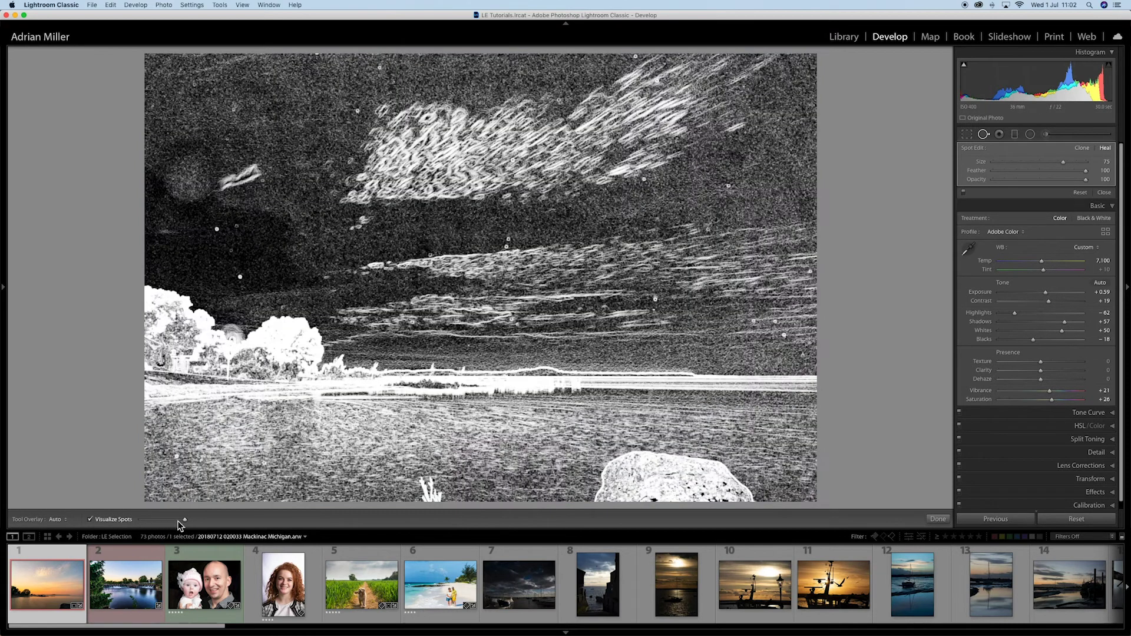
mouse_move(186, 524)
left_mouse_down()
mouse_move(152, 523)
mouse_move(196, 524)
left_mouse_up()
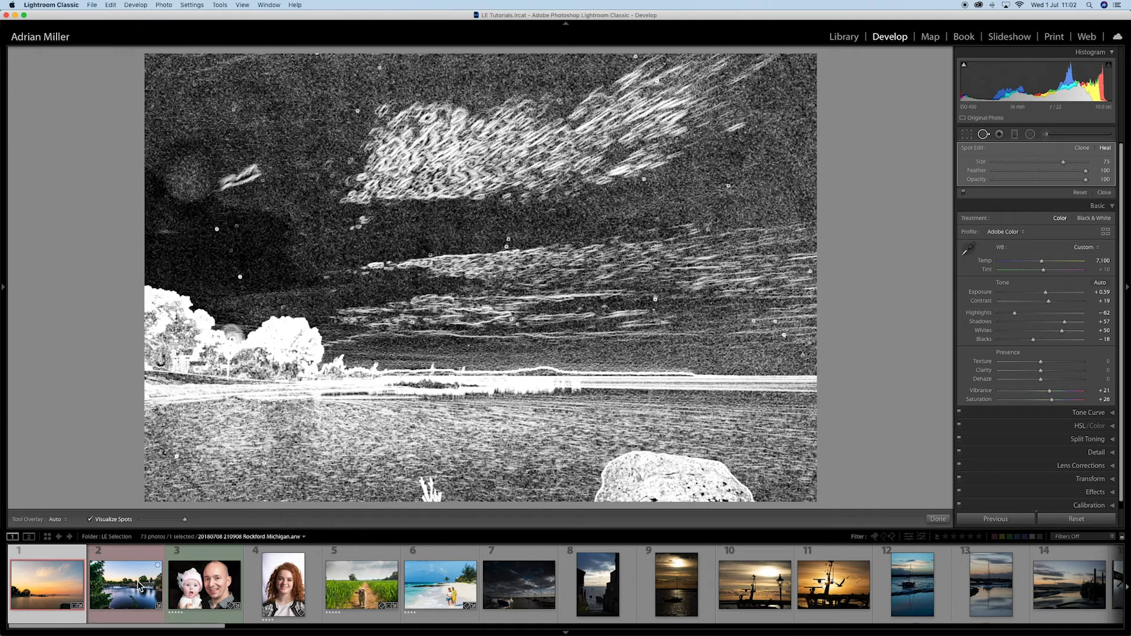
left_click(140, 585)
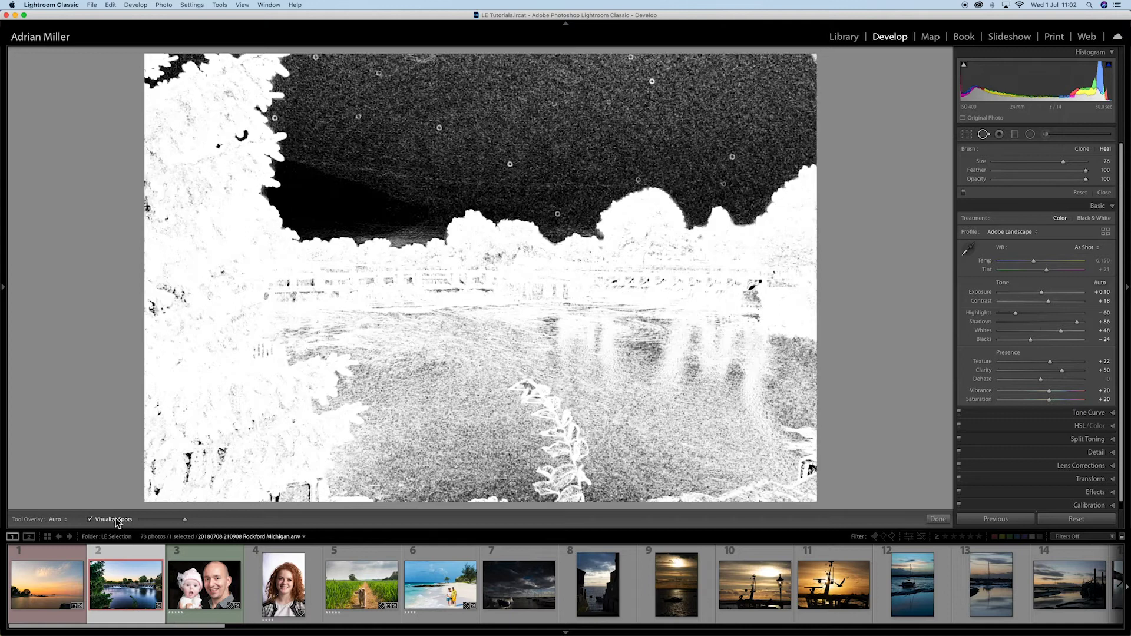
left_click(90, 519)
Heal the dust spots across the river photo's sky, then turn off Visualize Spots and hide the tool overlay.
left_click(357, 116)
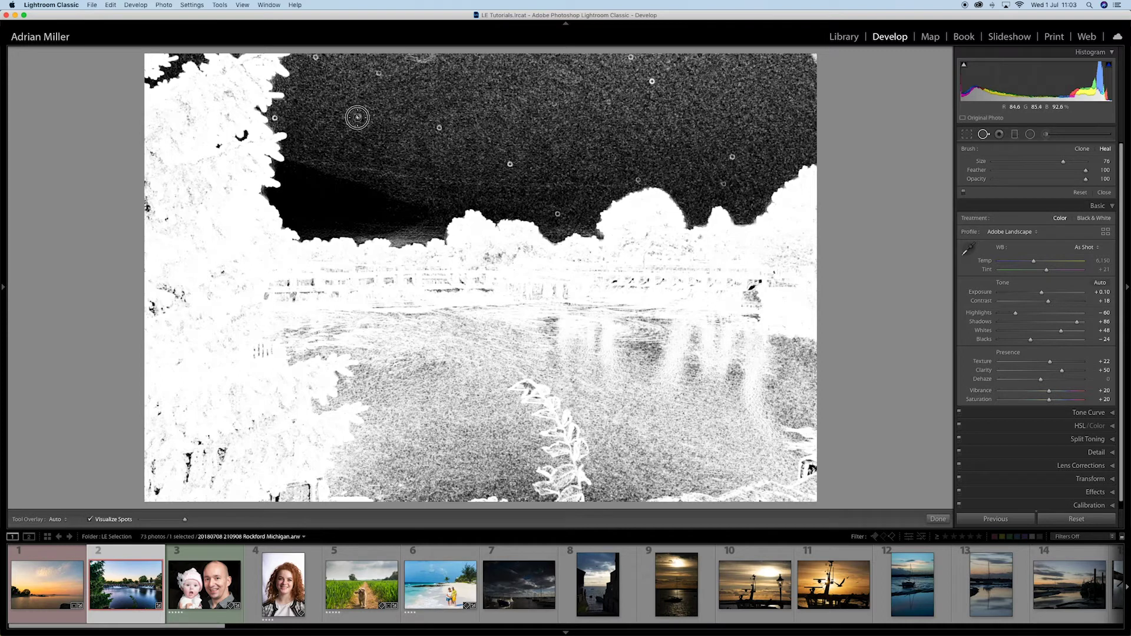
left_click(437, 127)
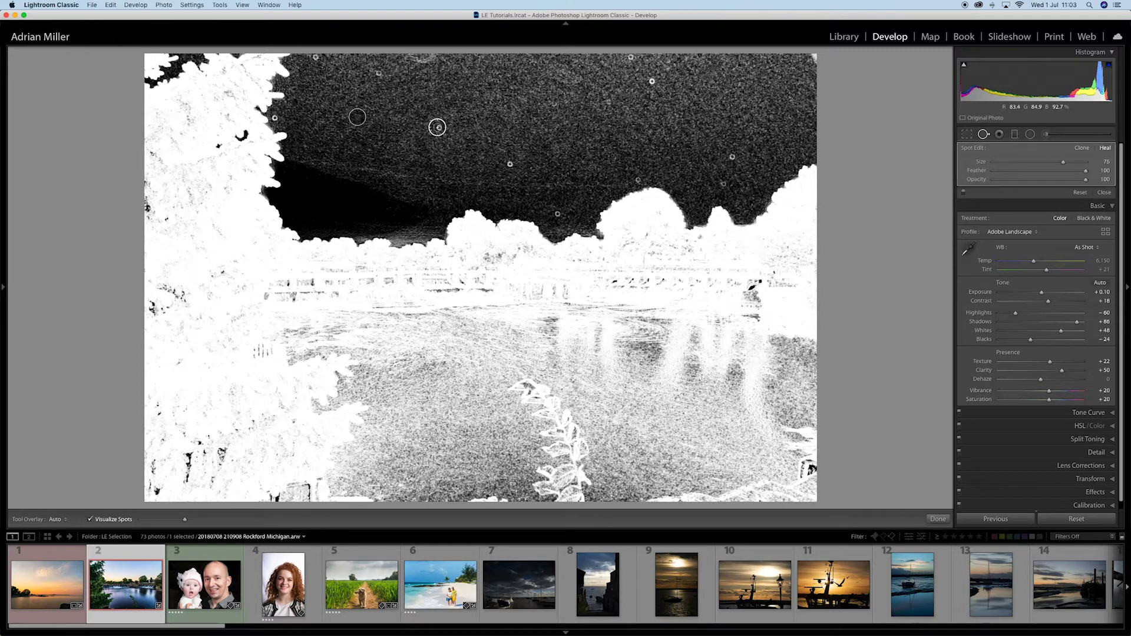
left_click(510, 164)
left_click(652, 81)
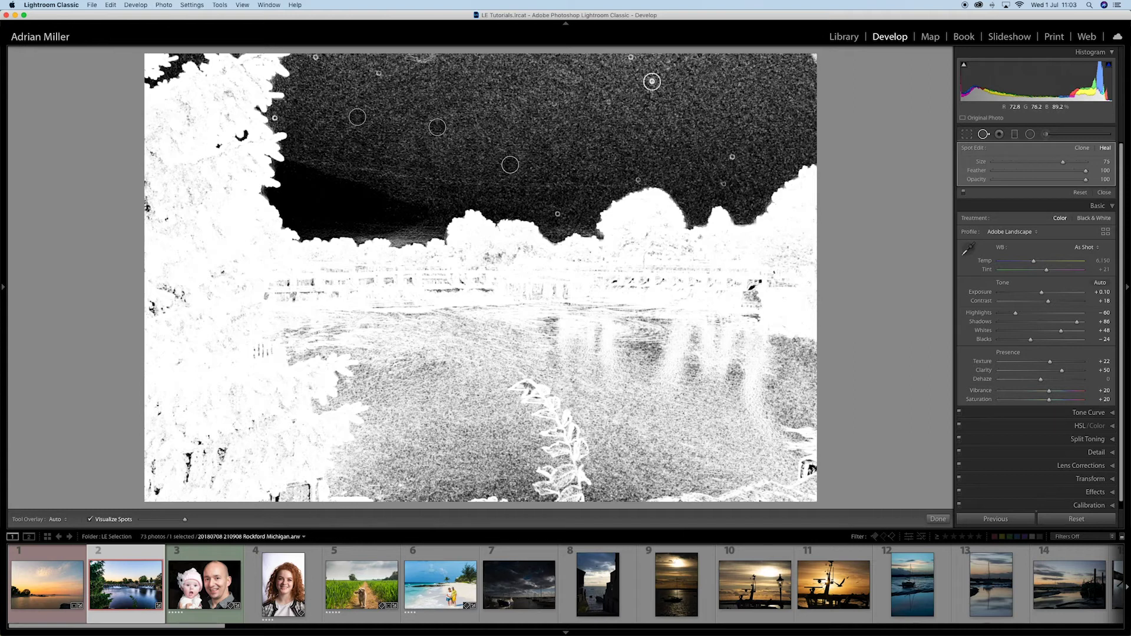
left_click(630, 57)
left_click(731, 157)
left_click(723, 183)
left_click(638, 180)
left_click(556, 214)
left_click(376, 73)
left_click(316, 57)
left_click(274, 118)
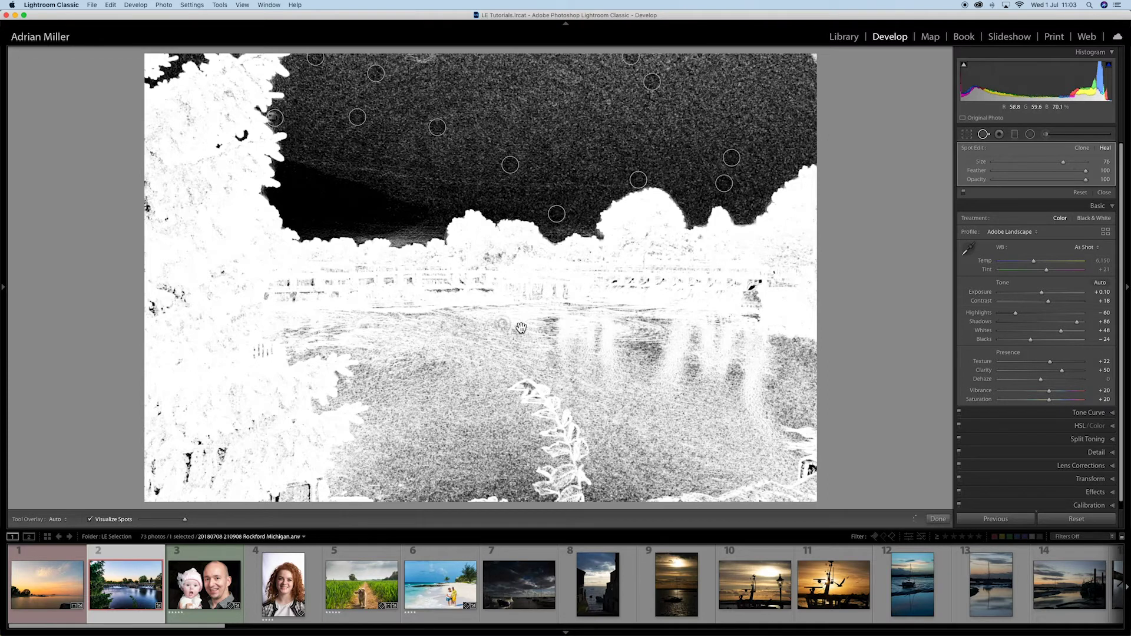
left_click(89, 519)
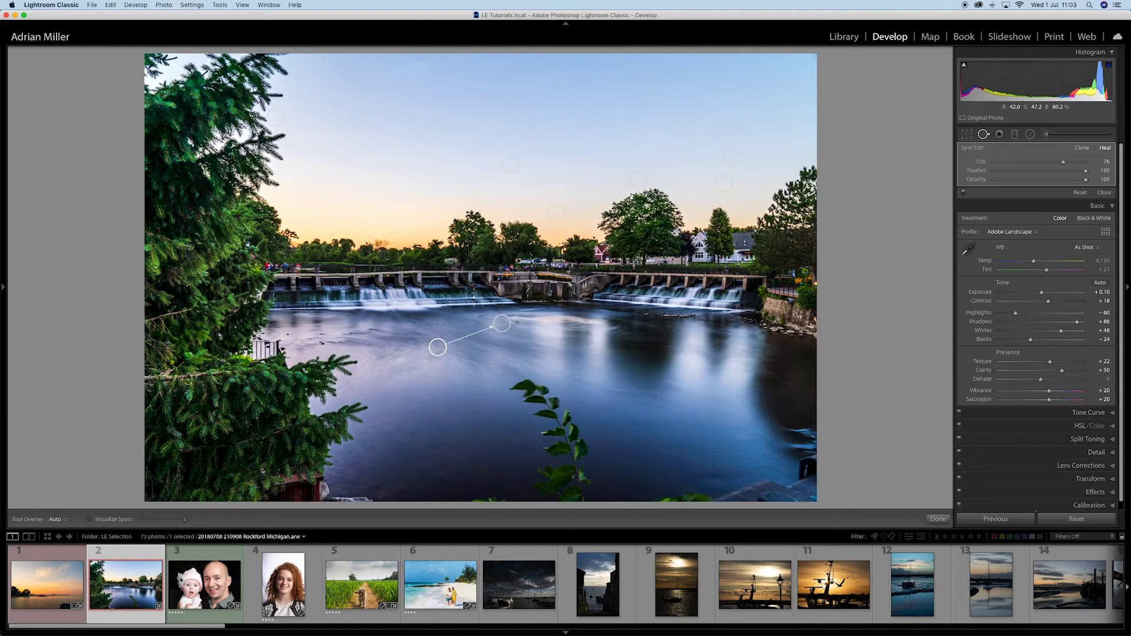
key("h")
Open the photo of the man with the baby and heal the mark beside his nostril, sampling nearby skin.
left_click(206, 571)
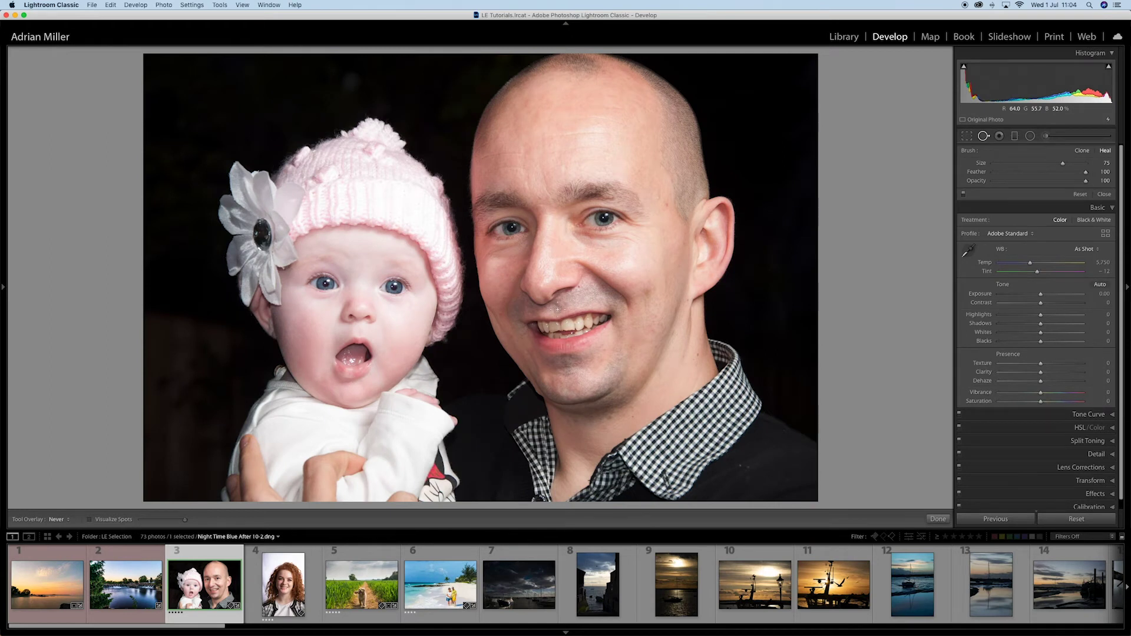
key("z")
scroll(605, 285, "down", 3)
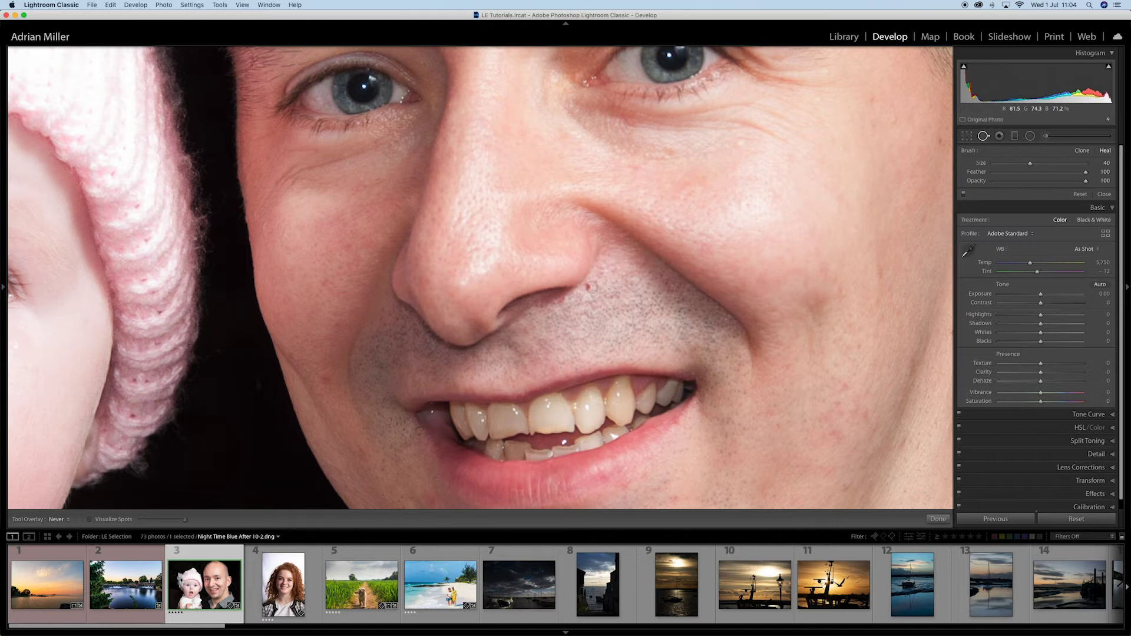
scroll(587, 287, "up", 5)
left_click(586, 287)
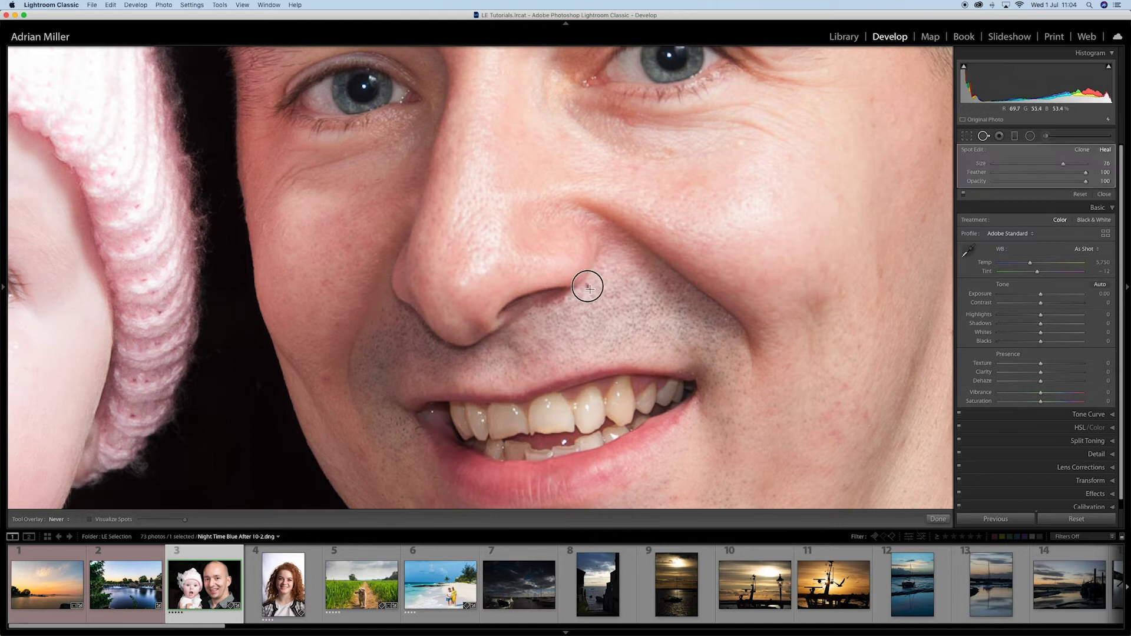
scroll(617, 289, "down", 5)
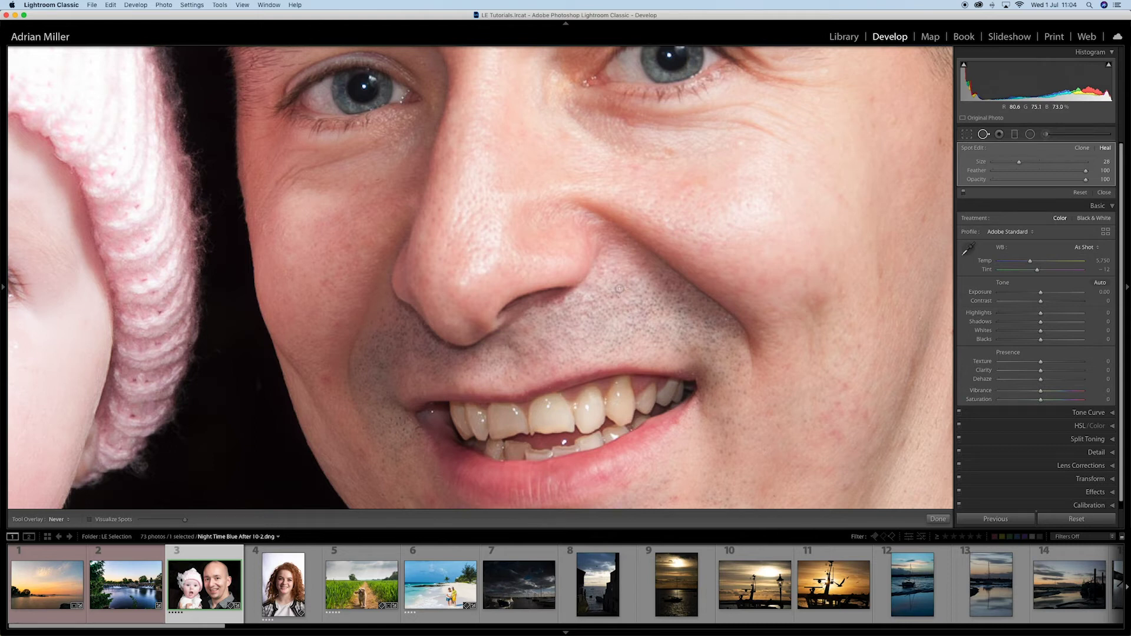
key("h")
left_click_drag(629, 298, 655, 303)
Heal the blemish on the man's temple with a size 40 brush, sampling from the forehead skin above.
scroll(787, 189, "up", 10)
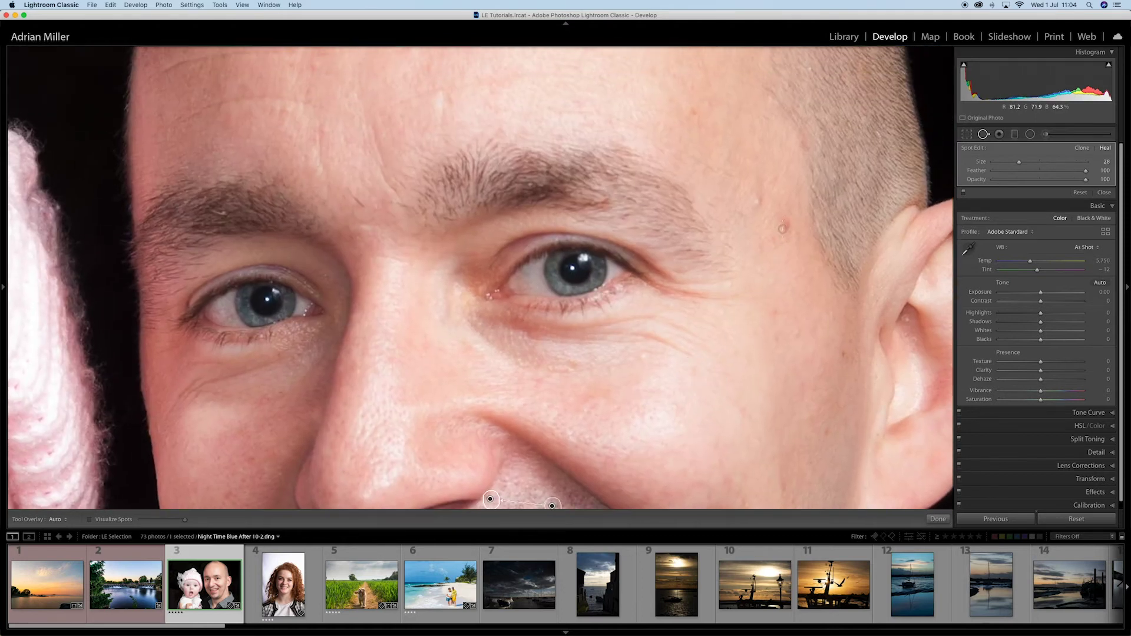
key("bracketright")
left_click(782, 228)
mouse_move(815, 293)
left_mouse_down()
mouse_move(792, 282)
mouse_move(759, 197)
mouse_move(732, 184)
mouse_move(736, 139)
left_mouse_up()
key("z")
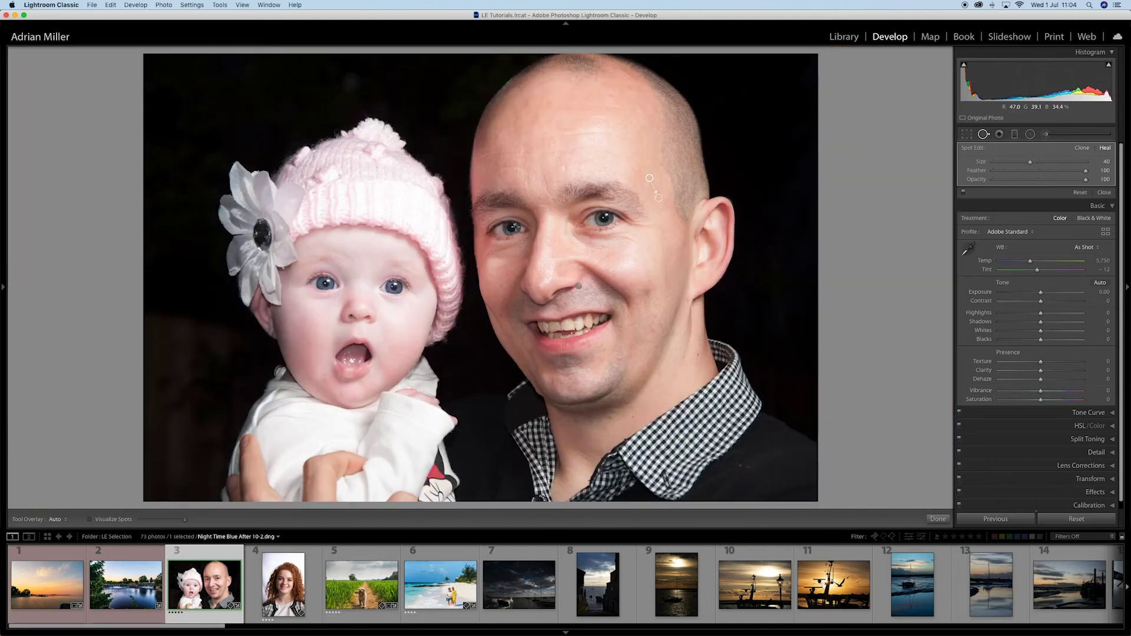
Open the red-haired woman's portrait and heal the mark between her eyebrows at 54 opacity, sampling from the forehead just above.
left_click(287, 594)
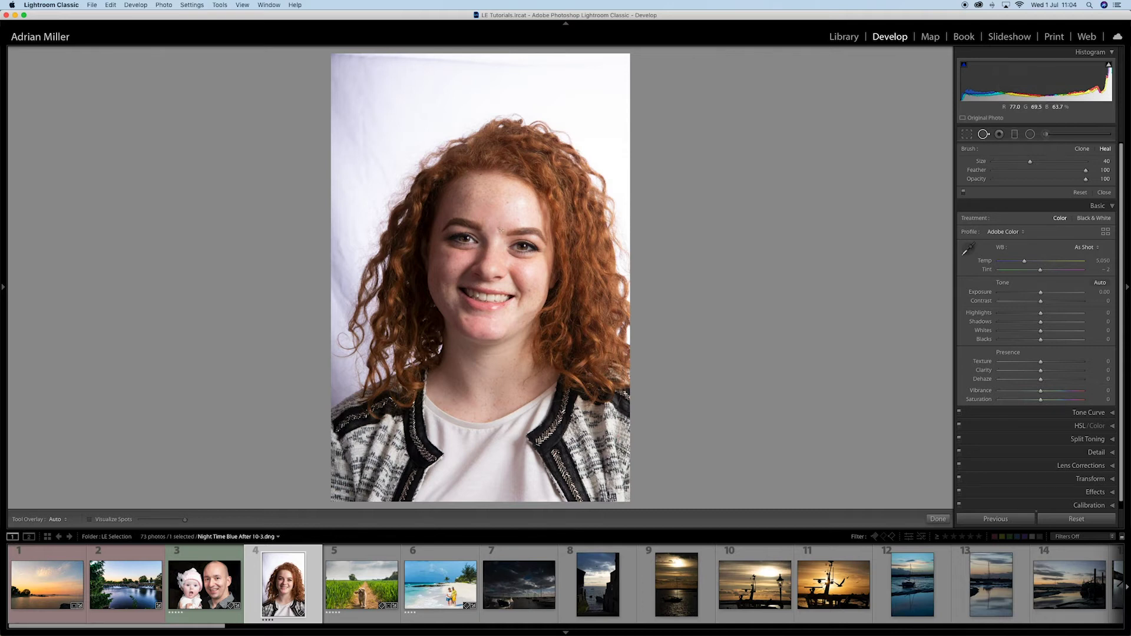
left_click(500, 230)
left_click_drag(361, 366, 503, 352)
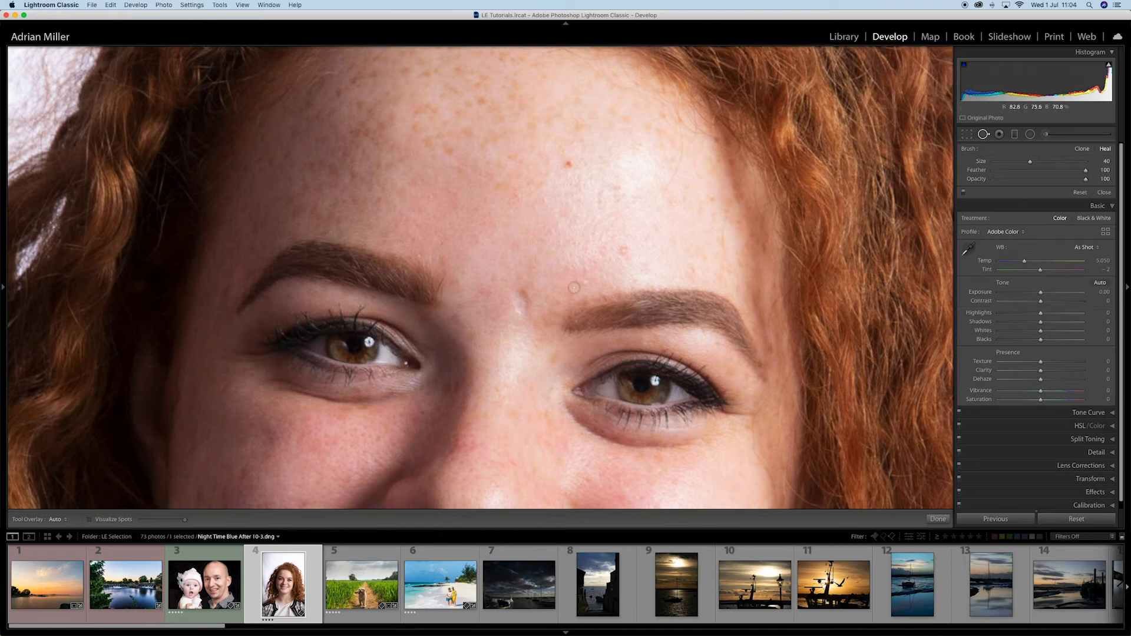
mouse_move(518, 295)
left_mouse_down()
mouse_move(524, 311)
mouse_move(520, 290)
mouse_move(526, 301)
left_mouse_up()
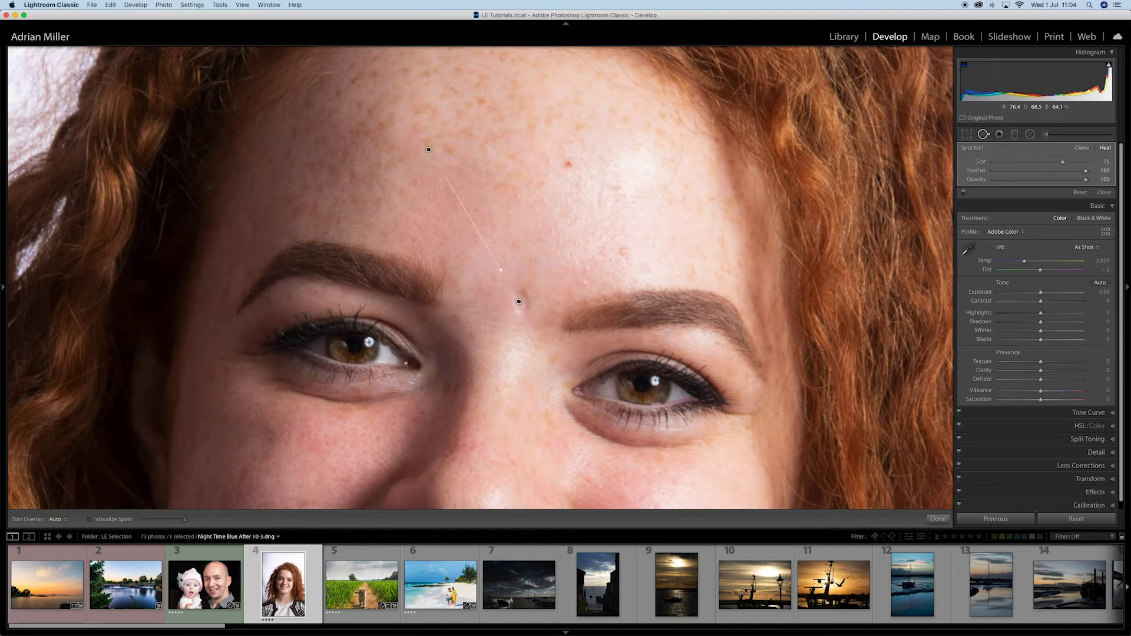
mouse_move(444, 152)
left_mouse_down()
mouse_move(533, 193)
mouse_move(498, 203)
left_mouse_up()
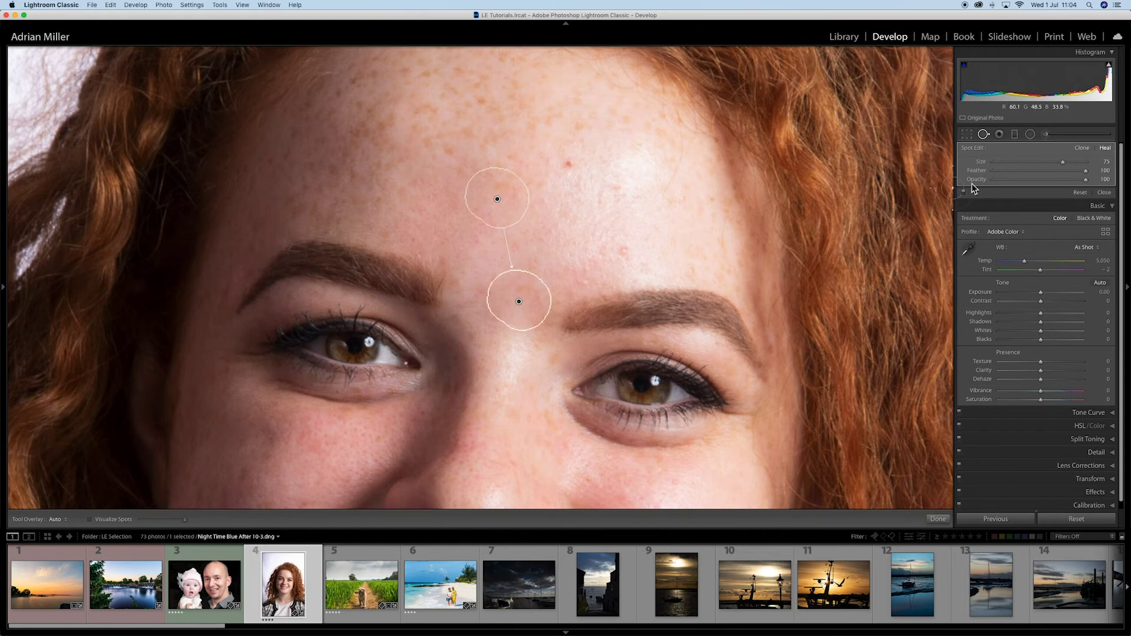
left_click_drag(1086, 179, 988, 181)
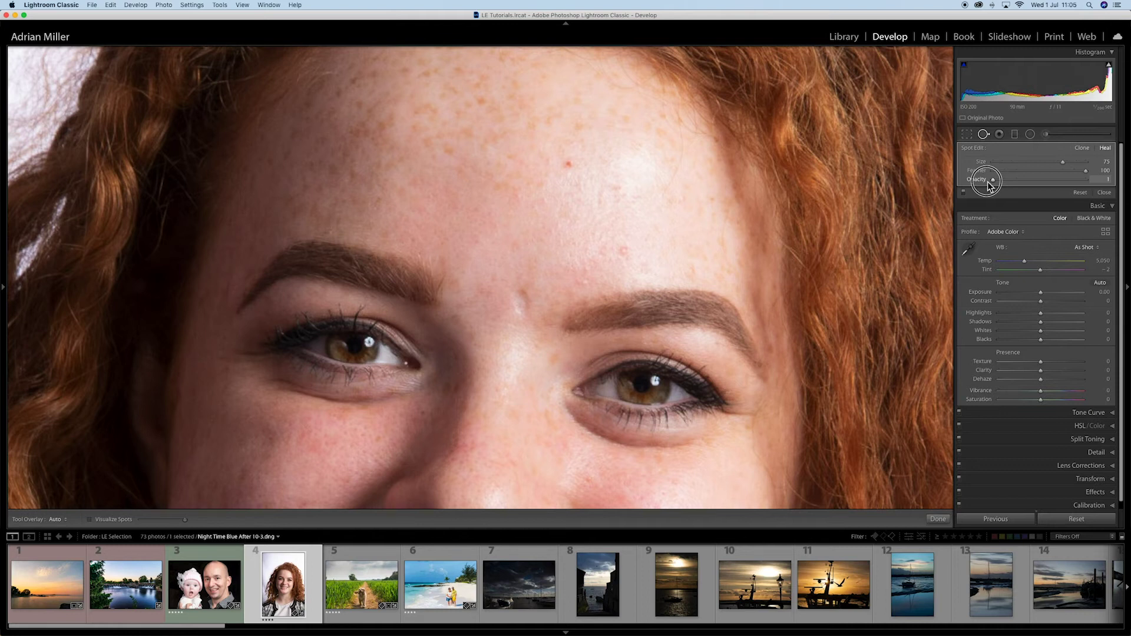
left_click_drag(992, 183, 1042, 183)
Heal the red blemish on the woman's forehead and set the spot's opacity to 37.
left_click(568, 165)
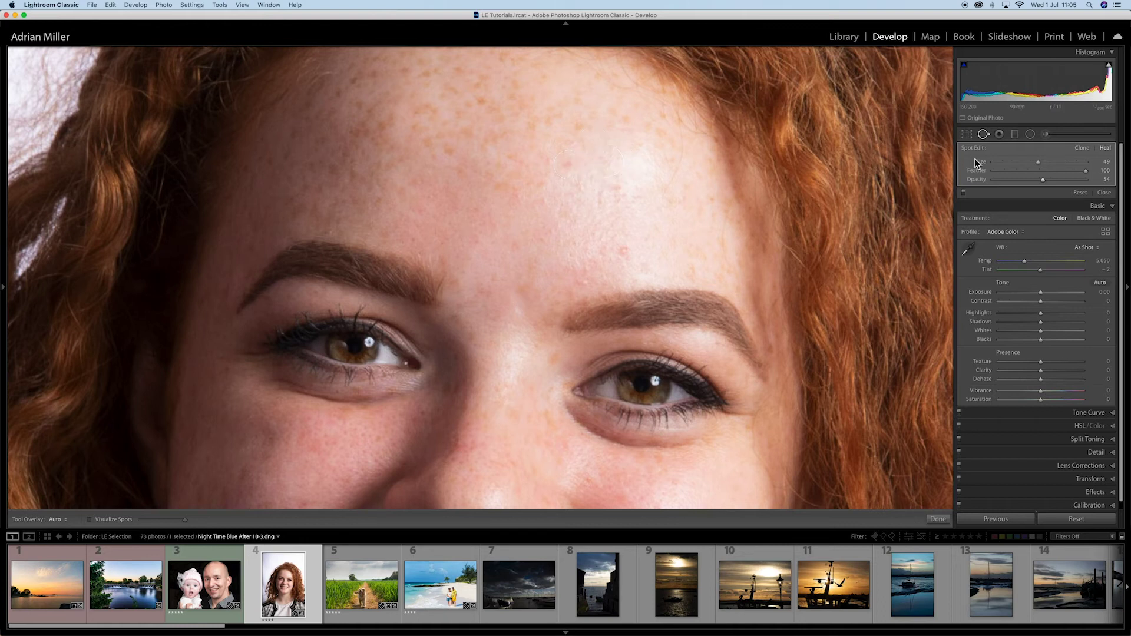
mouse_move(1044, 179)
left_mouse_down()
mouse_move(1060, 182)
mouse_move(1008, 182)
mouse_move(1026, 182)
left_mouse_up()
key("z")
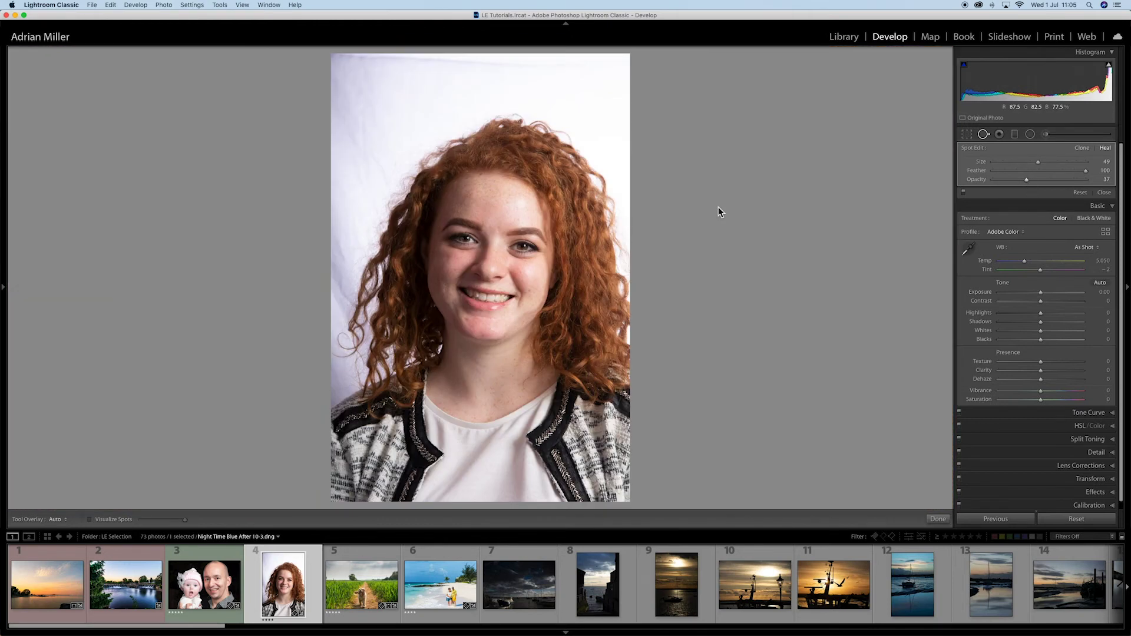
Open the photo of the dog in the field and heal away the power line to the right of the tree.
left_click(379, 574)
scroll(482, 213, "down", 2)
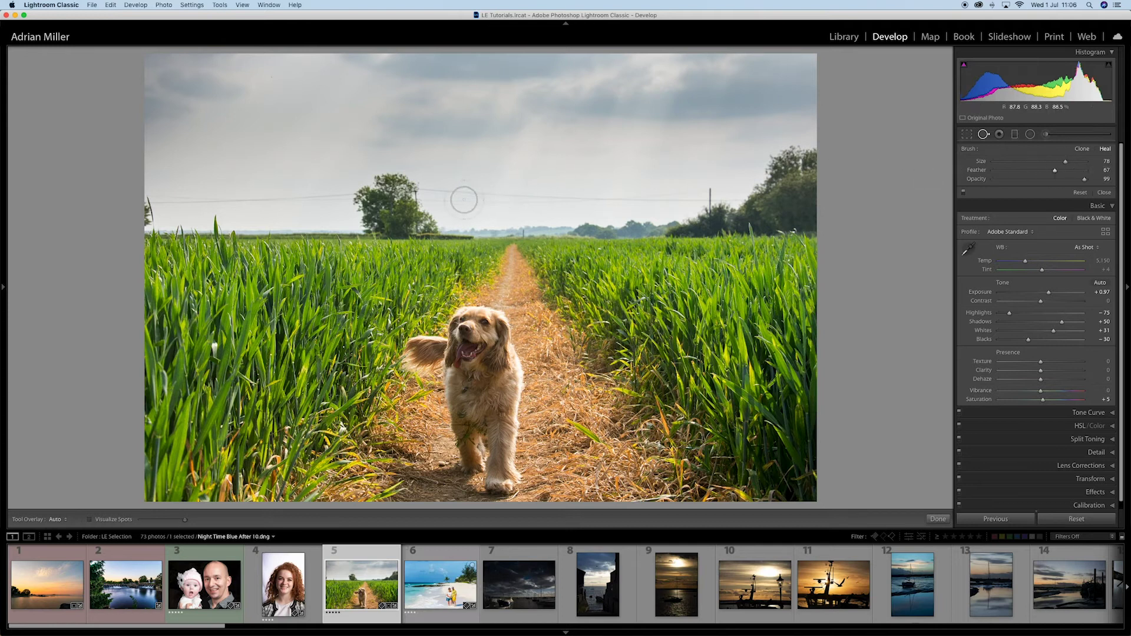
scroll(452, 195, "down", 1)
scroll(452, 195, "up", 1)
left_click_drag(453, 196, 680, 192)
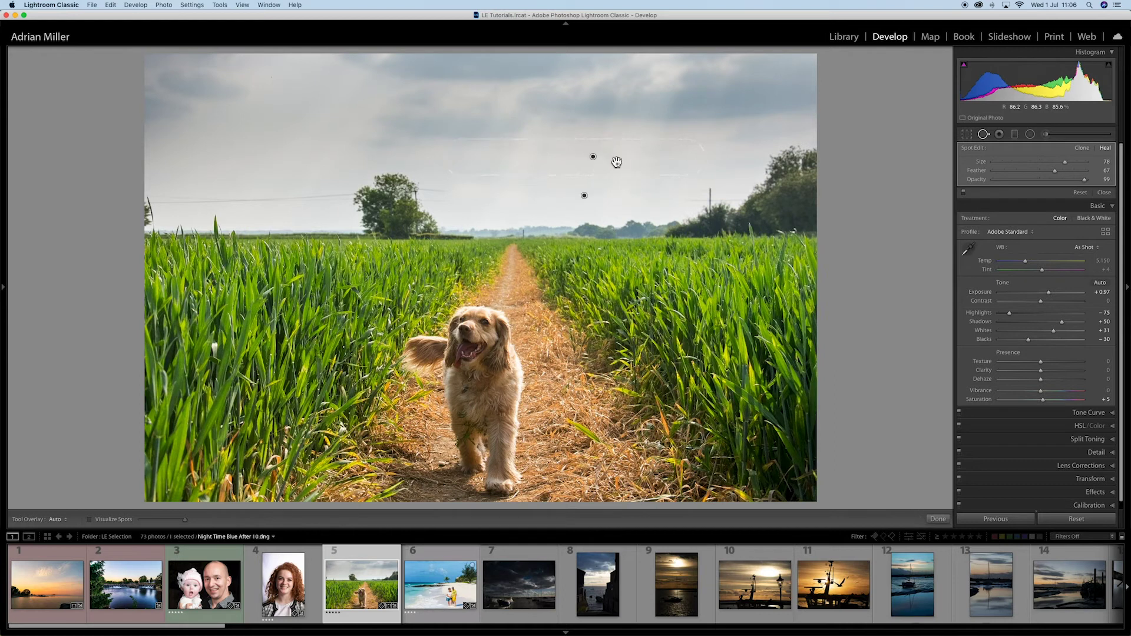
Open the beach couple photo and heal away the dark-clothed walker near the palm, aligning the sampled area with the low wall.
left_click(443, 576)
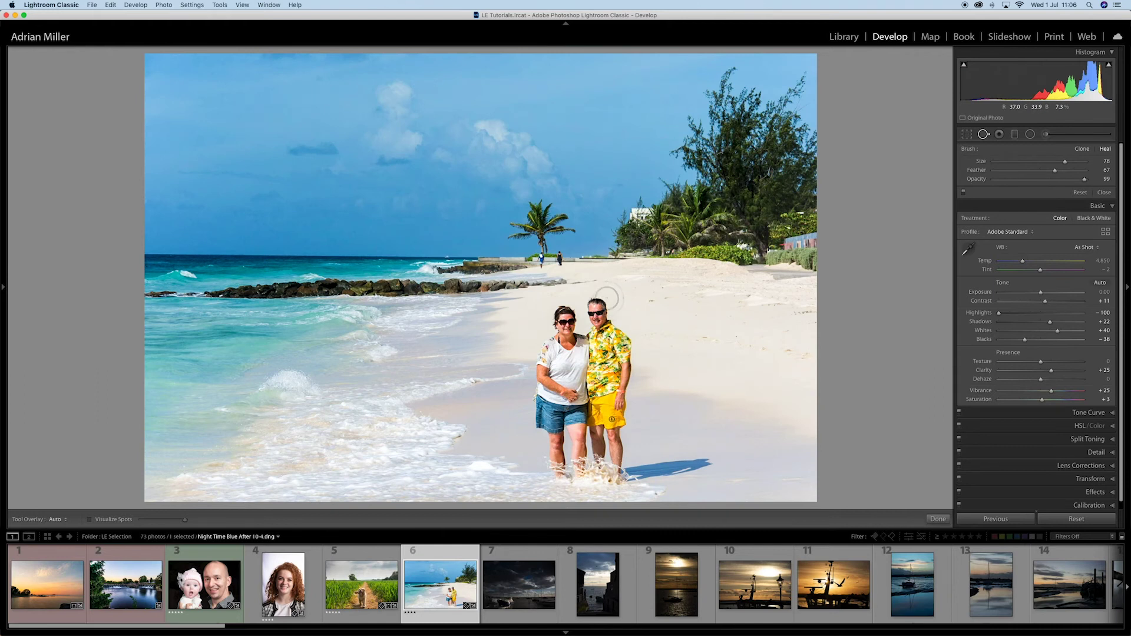
left_click(564, 264)
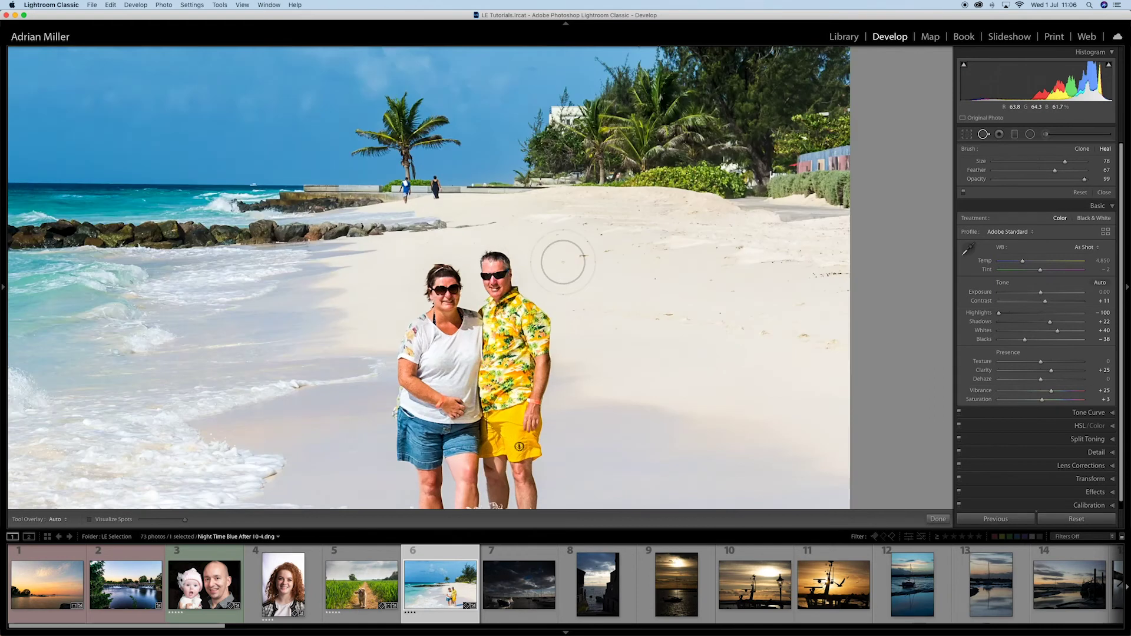
left_click_drag(315, 185, 838, 440)
scroll(660, 271, "down", 1)
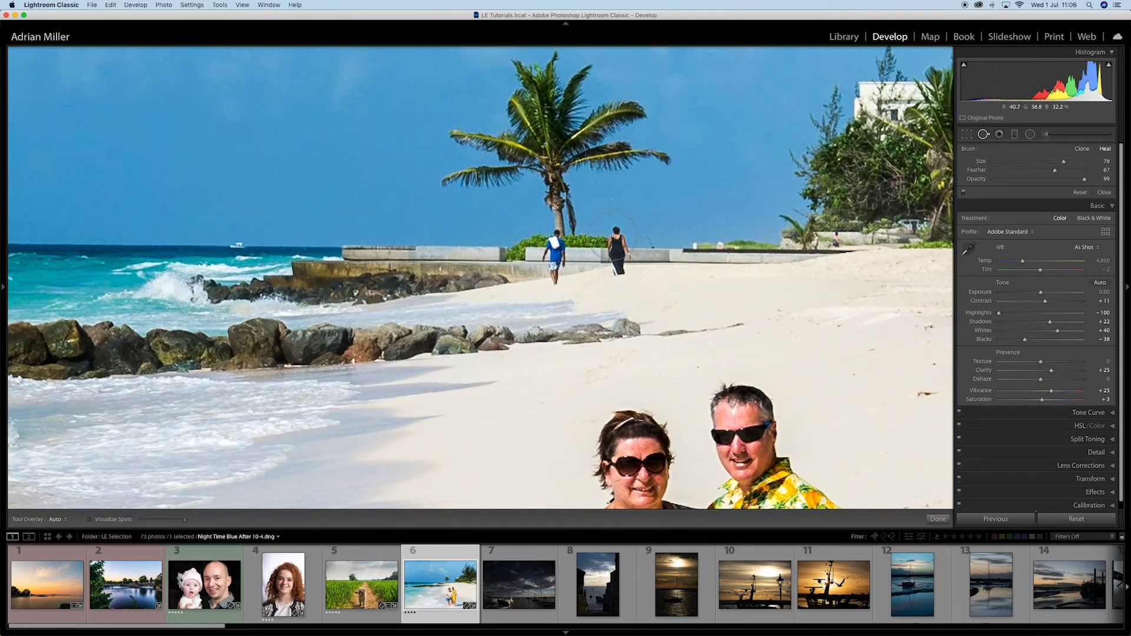
left_click_drag(616, 259, 621, 267)
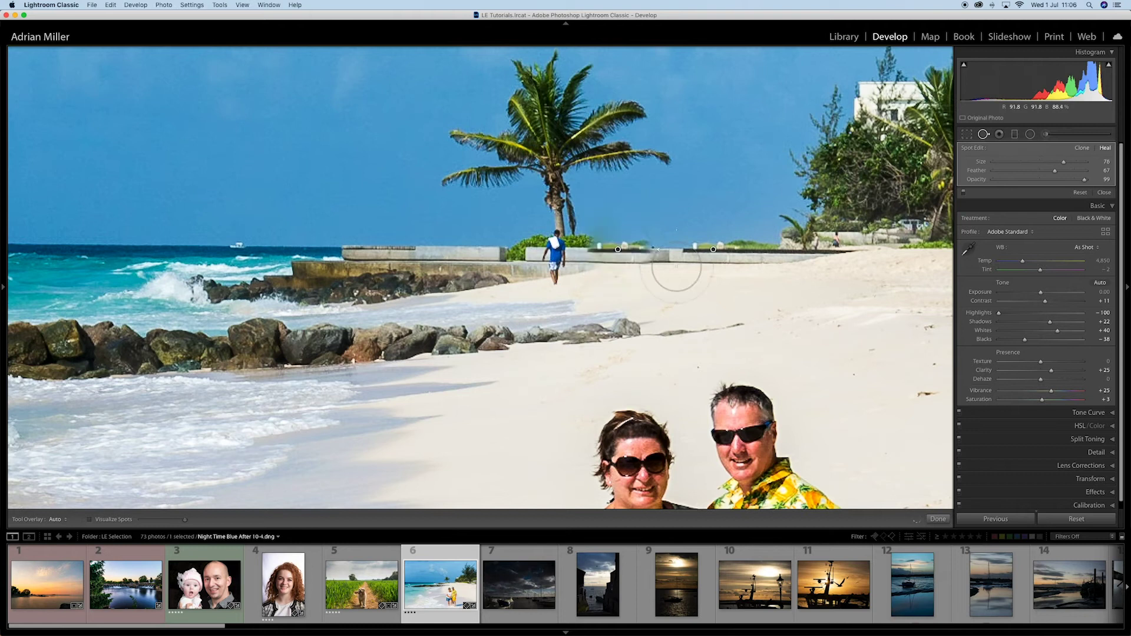
left_click_drag(724, 269, 713, 279)
key("h")
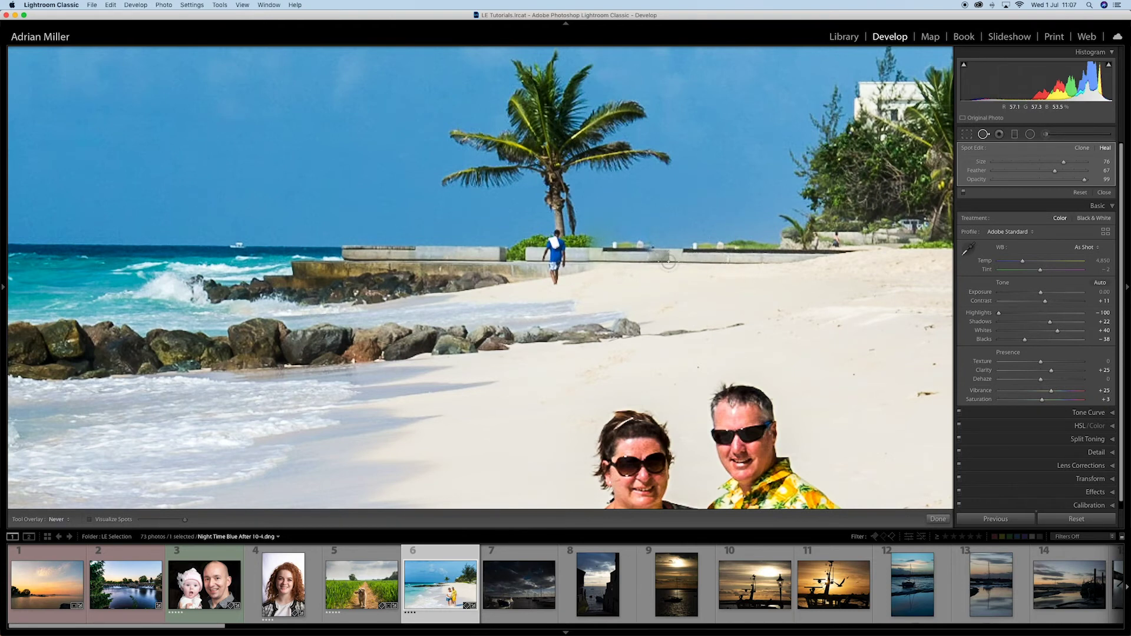
Clean up the repaired wall and greenery with a small healing spot at feather 52 and opacity 100, sampling farther along the wall.
scroll(639, 244, "down", 5)
left_click(641, 244)
left_click_drag(1085, 180, 1094, 180)
left_click_drag(660, 250, 750, 250)
left_click_drag(1054, 170, 1041, 170)
key("h")
key("h")
mouse_move(677, 267)
left_mouse_down()
mouse_move(757, 243)
mouse_move(763, 252)
left_mouse_up()
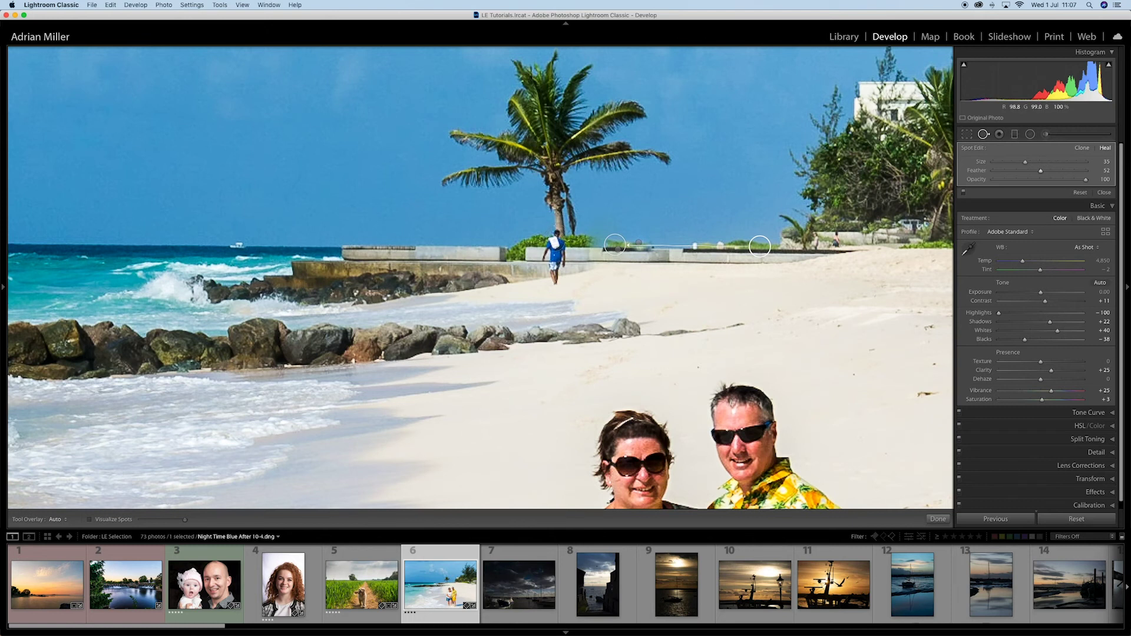
Heal away the walker in blue below the palm with a size 49 brush, sampling from the wall and sand beside him.
left_click_drag(557, 239, 554, 263)
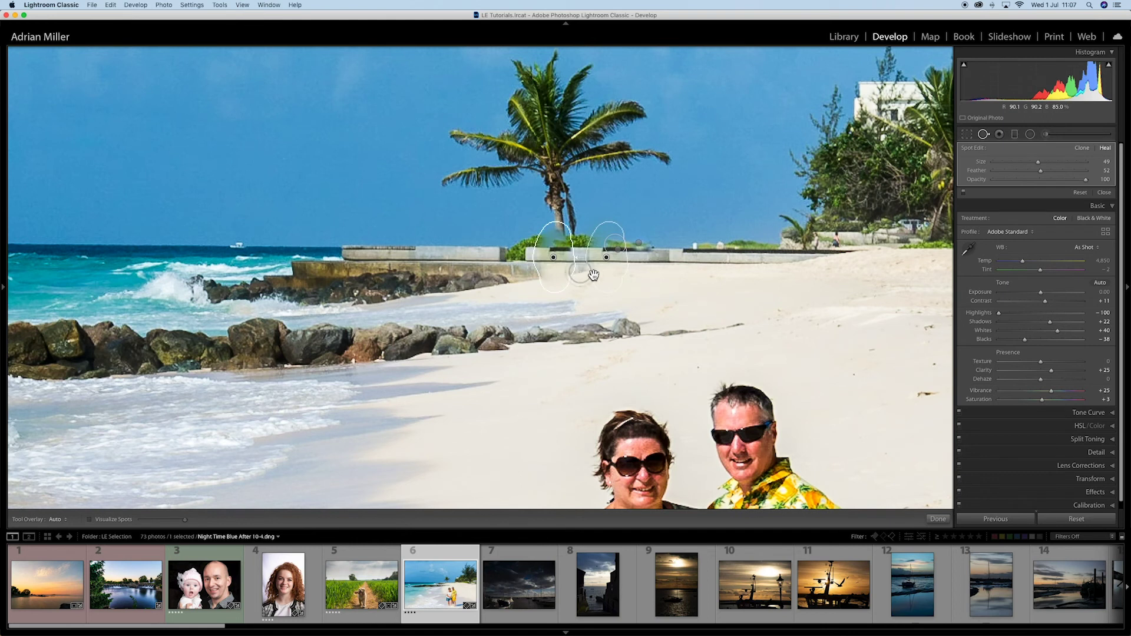
mouse_move(612, 276)
left_mouse_down()
mouse_move(471, 268)
mouse_move(755, 266)
mouse_move(600, 270)
left_mouse_up()
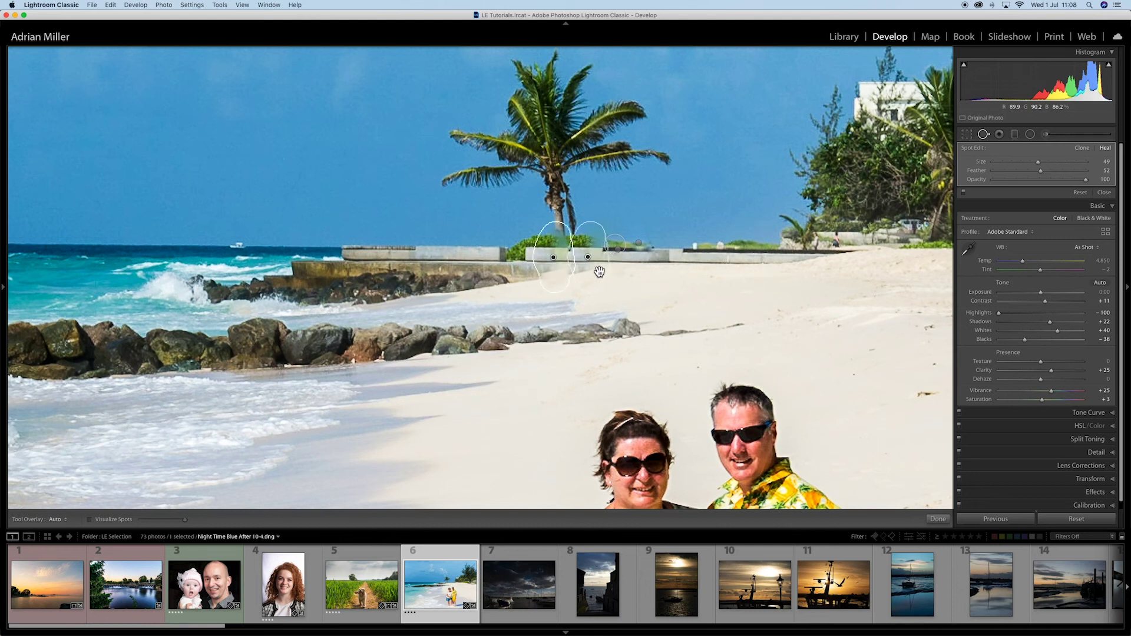
key("h")
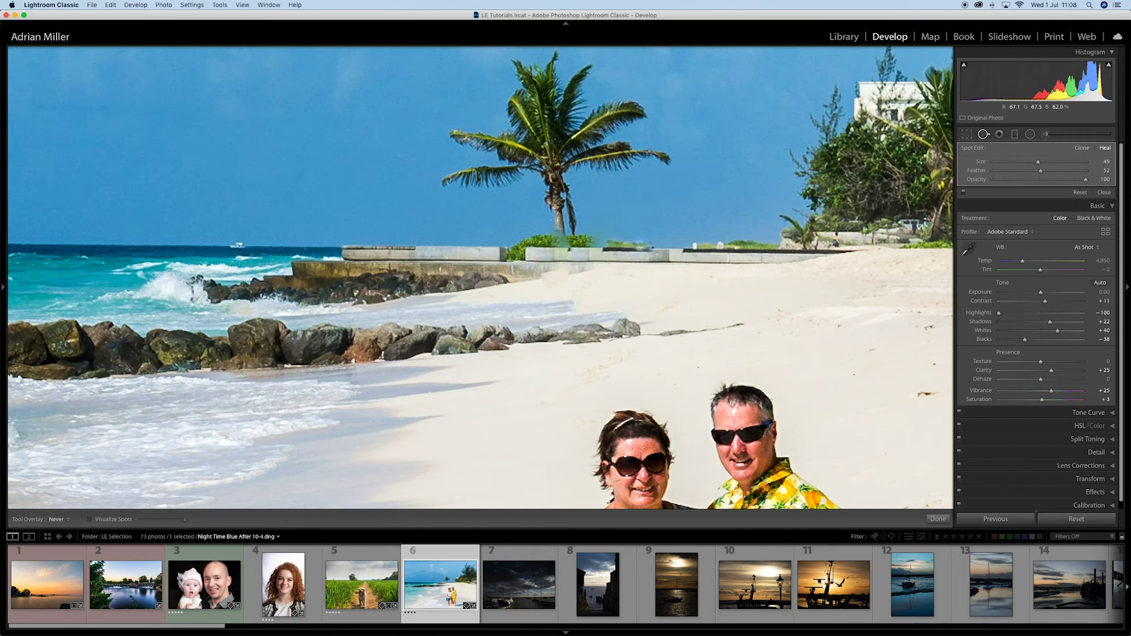
Refine the healed area at the foot of the palm trunk and return to the full beach photo without the overlay.
scroll(555, 231, "down", 5)
left_click(556, 233)
mouse_move(466, 284)
left_mouse_down()
mouse_move(530, 256)
mouse_move(556, 221)
mouse_move(552, 246)
left_mouse_up()
left_click(553, 257)
key("h")
key("z")
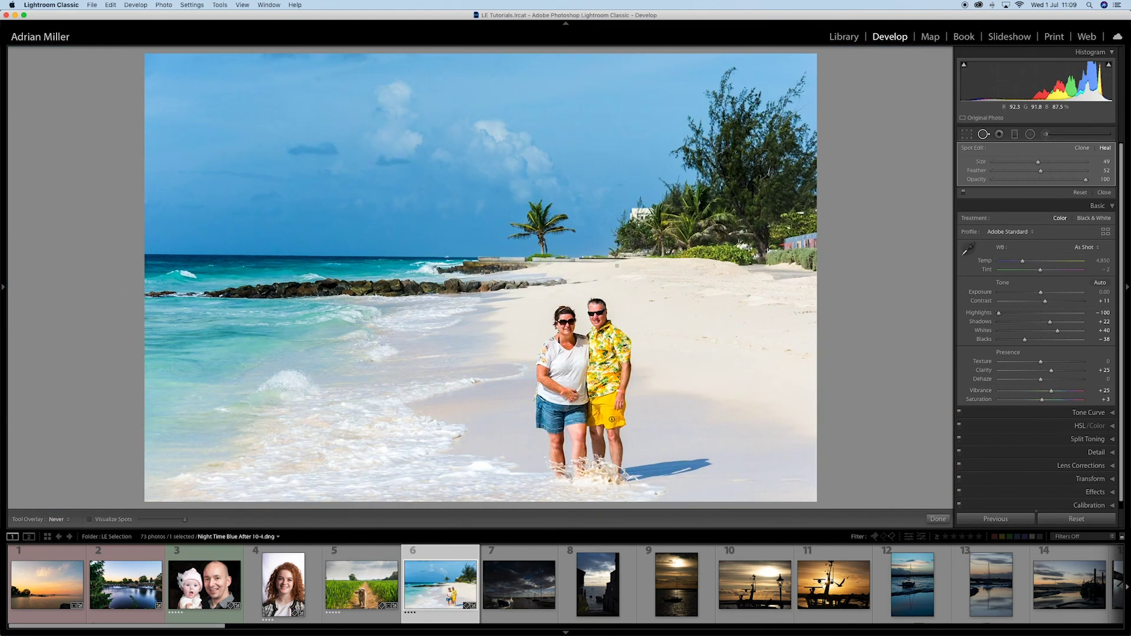